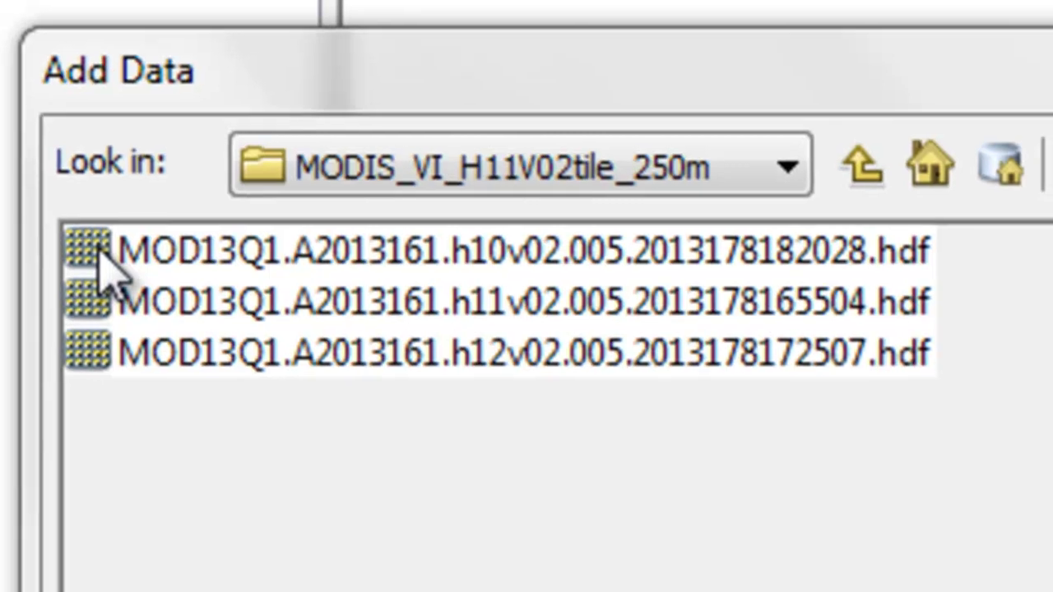
# Step: Open the h10v02 .hdf tile's subdatasets and add its 250 m NDVI layer as NDVI_H10V02
pyautogui.doubleClick(106, 263)
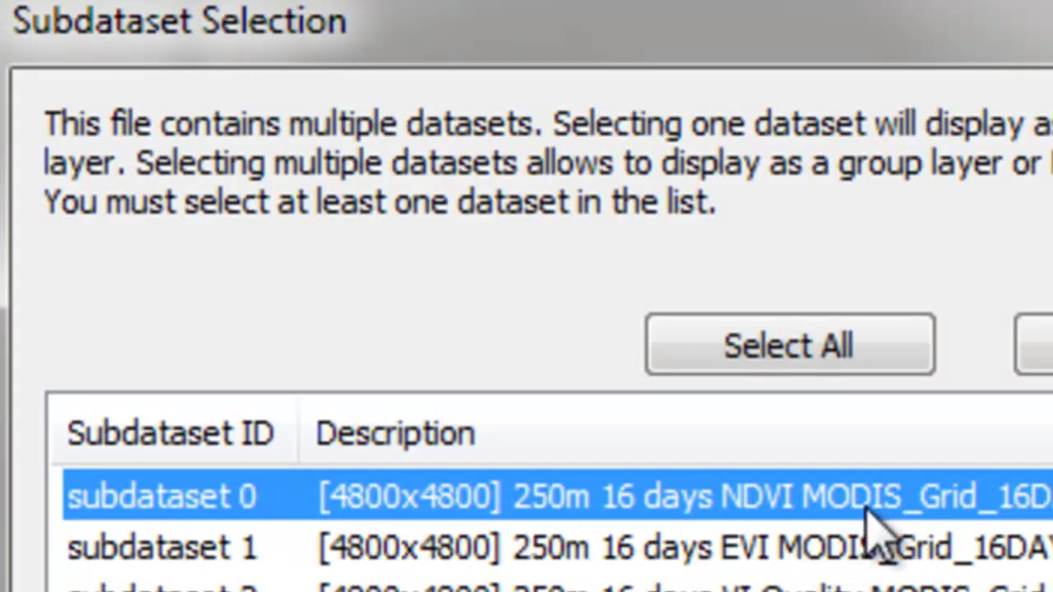
pyautogui.press('Return')
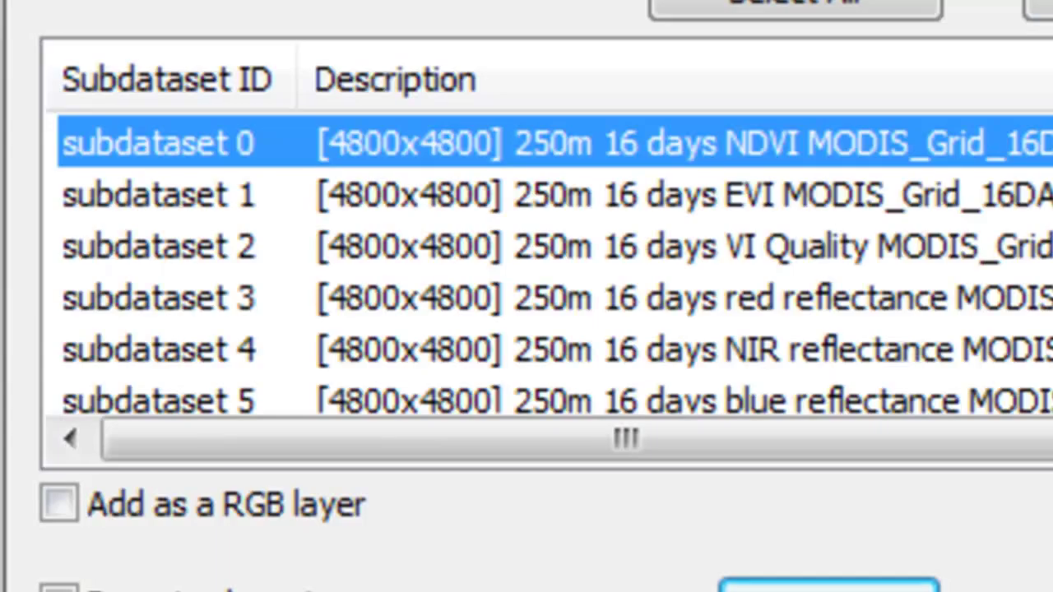
# Step: Add the h10v02 pixel reliability subdataset (hdf:11, values 0–3) without building pyramids
pyautogui.scroll(-3, 493, 271)
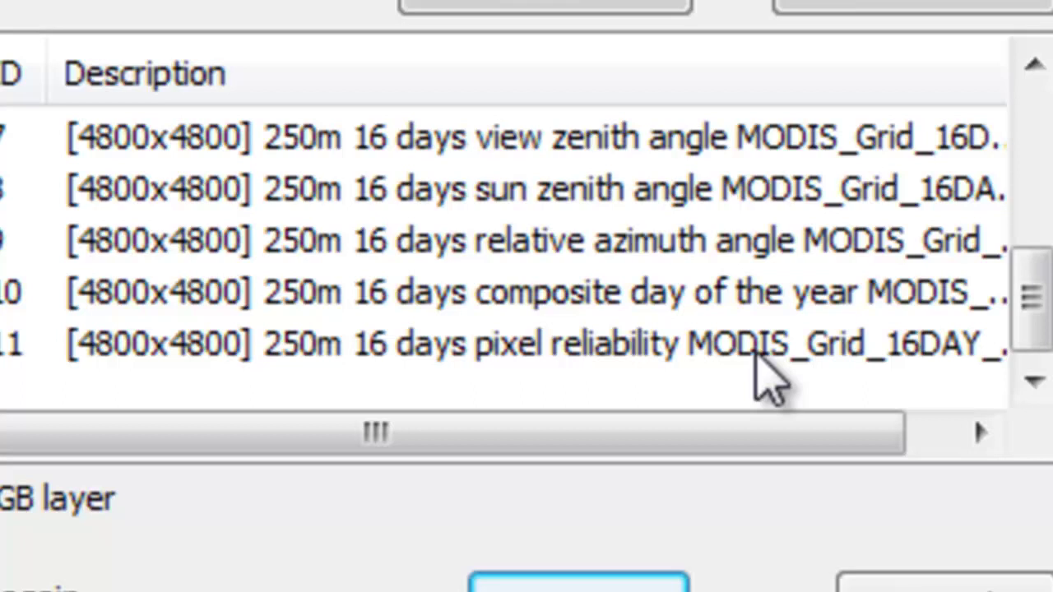
pyautogui.click(794, 349)
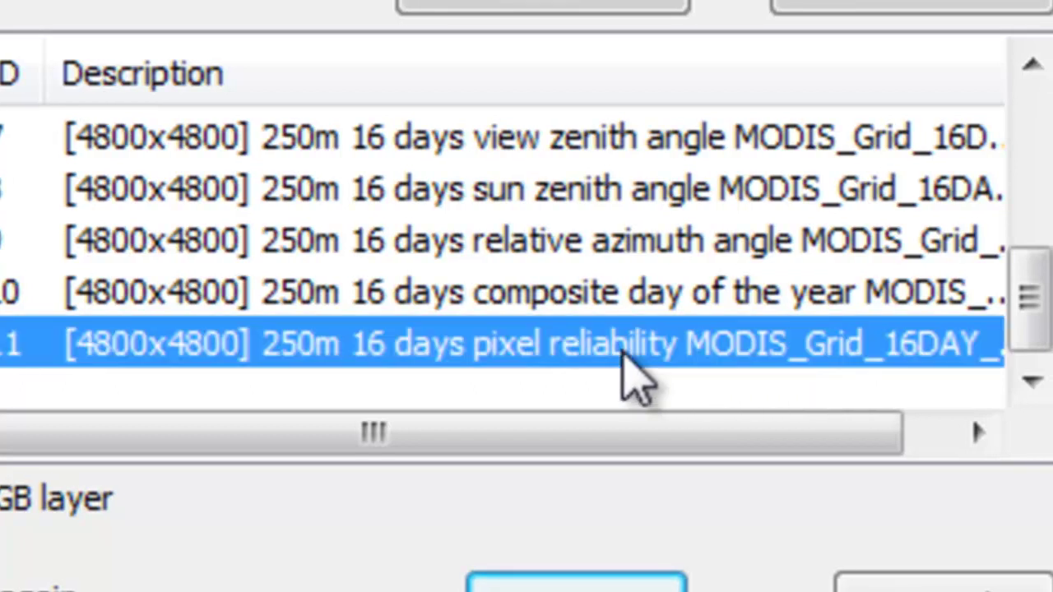
pyautogui.click(593, 583)
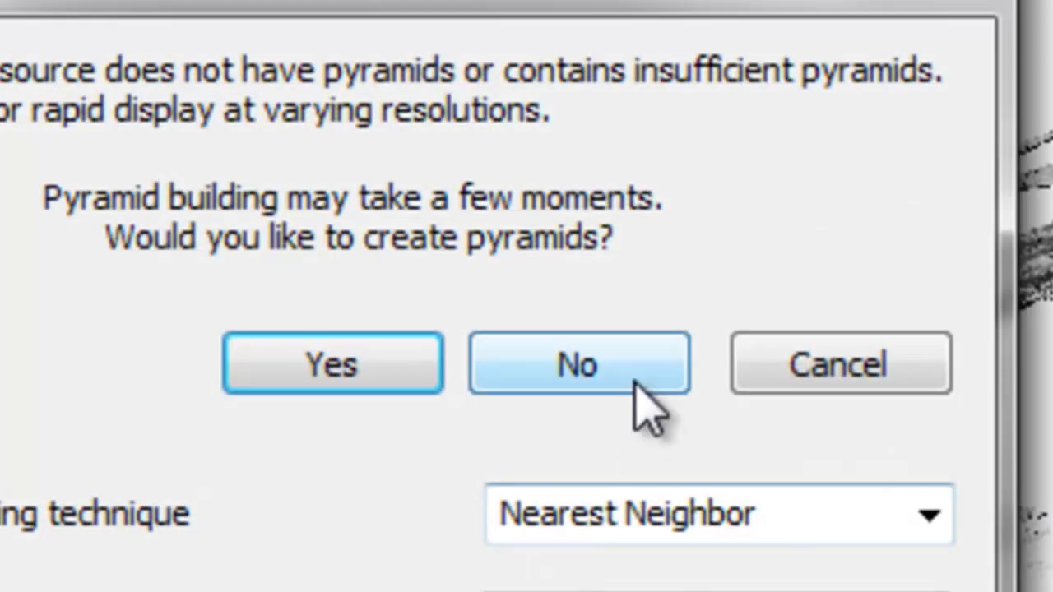
pyautogui.click(630, 387)
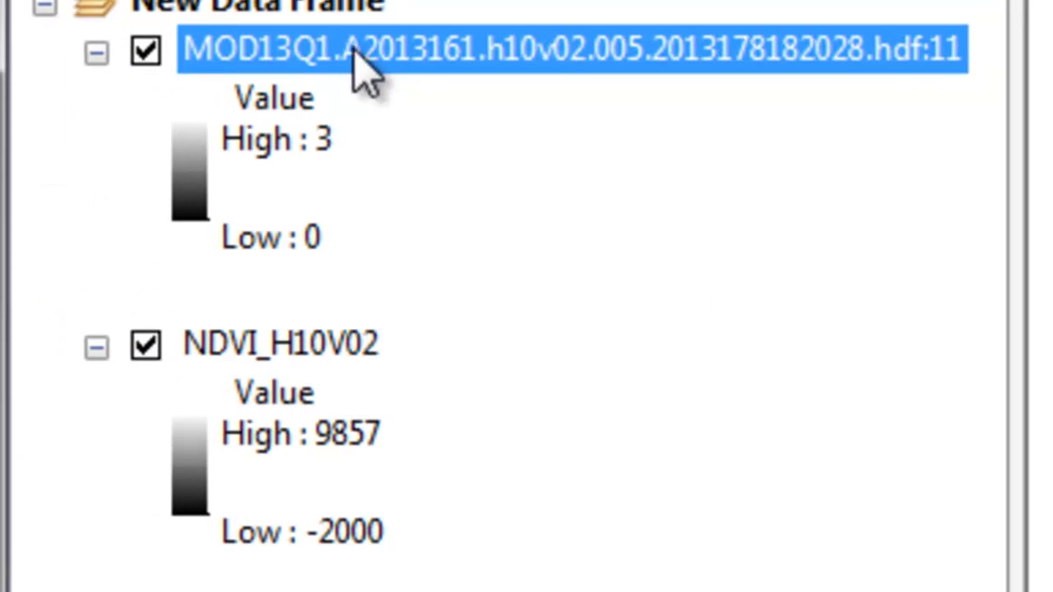
# Step: Rename the reliability layer QC_H10V02 and start adding the h11v02 tile's subdatasets
pyautogui.write('QC_H10V02')
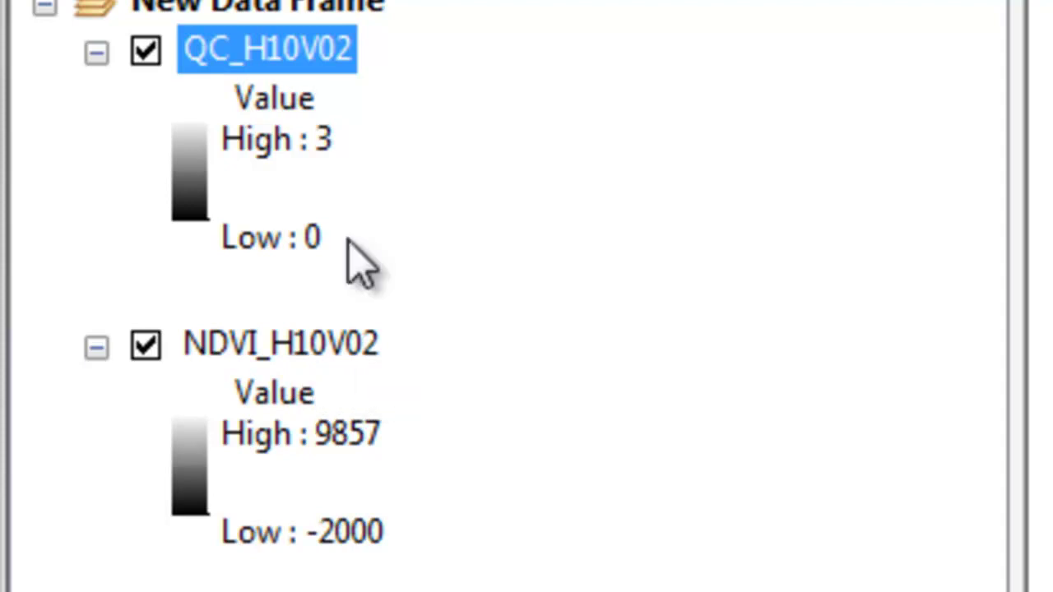
pyautogui.rightClick(372, 11)
pyautogui.click(47, 42)
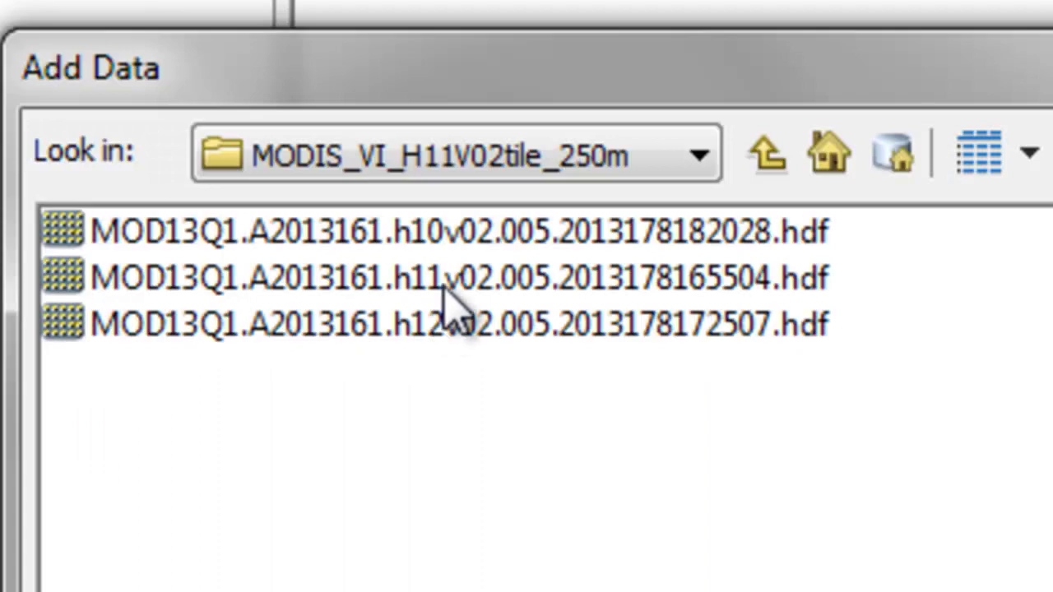
pyautogui.click(441, 284)
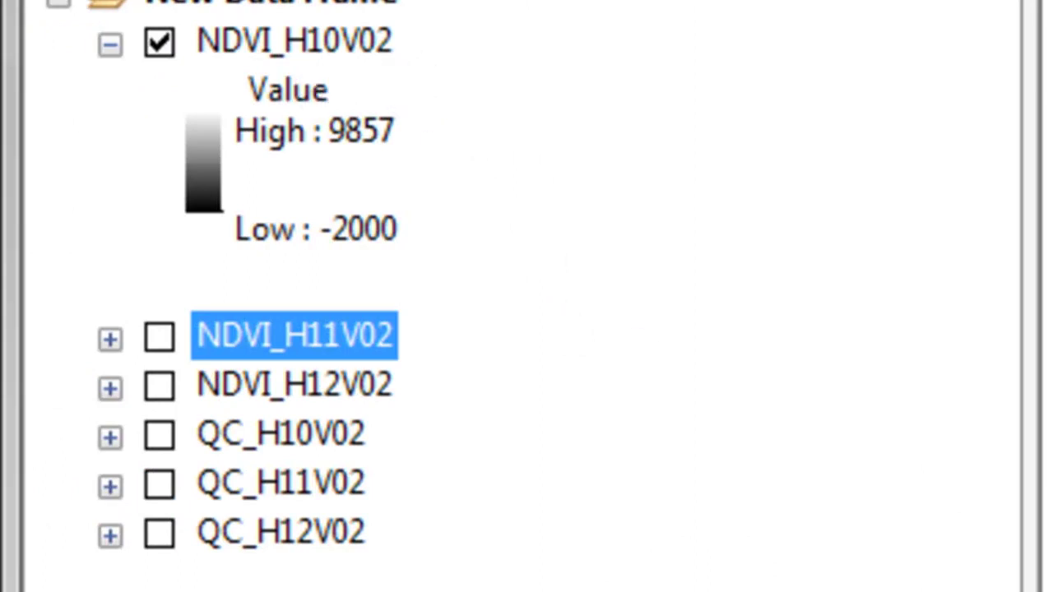
# Step: Turn on display of the NDVI_H11V02 layer
pyautogui.click(159, 339)
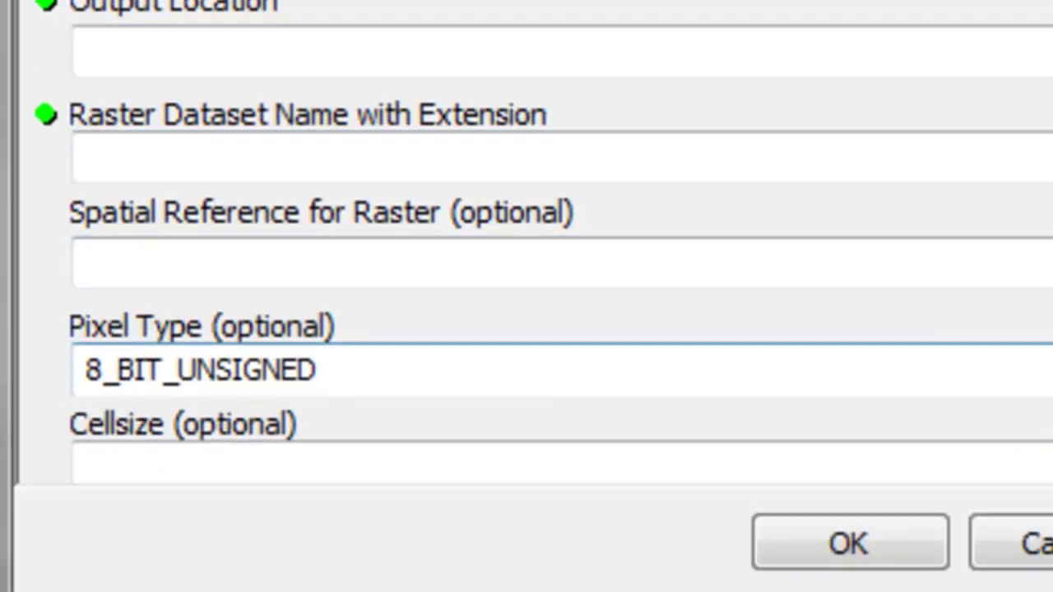
# Step: Set the Mosaic To New Raster output pixel type to 16_BIT_SIGNED
pyautogui.hotkey('alt', 'Down')
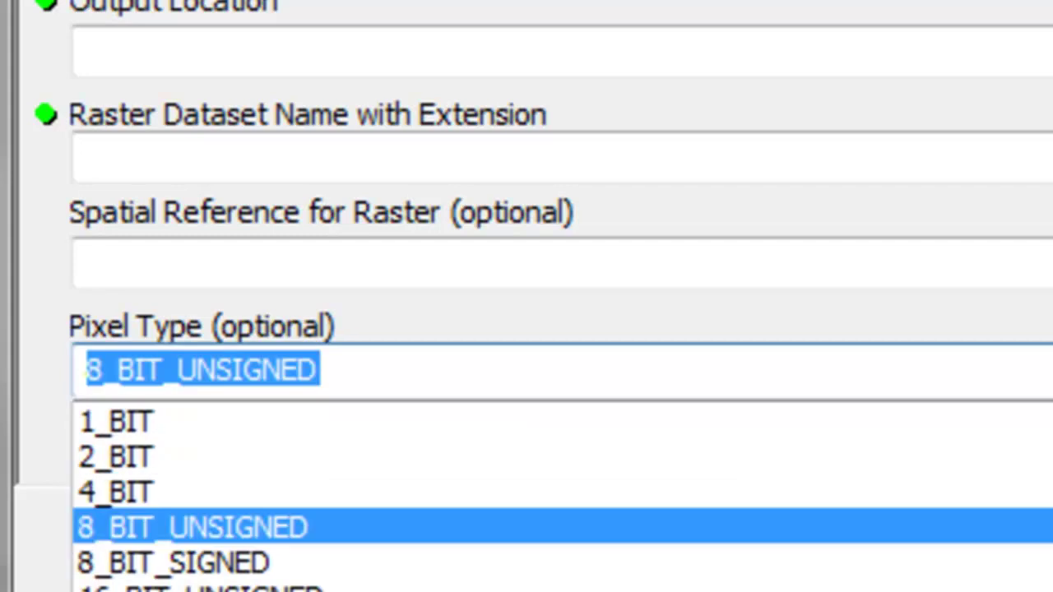
pyautogui.click(240, 589)
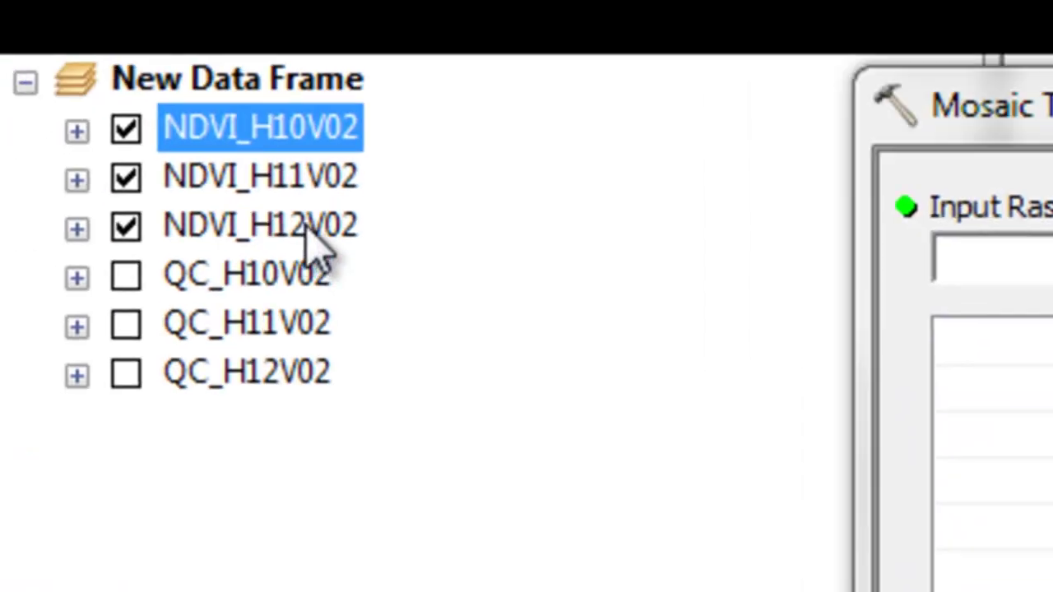
# Step: Add the three NDVI tile layers as mosaic inputs and set the output location to C:\nrm693
pyautogui.keyDown('shift'); pyautogui.click(315, 239); pyautogui.keyUp('shift')
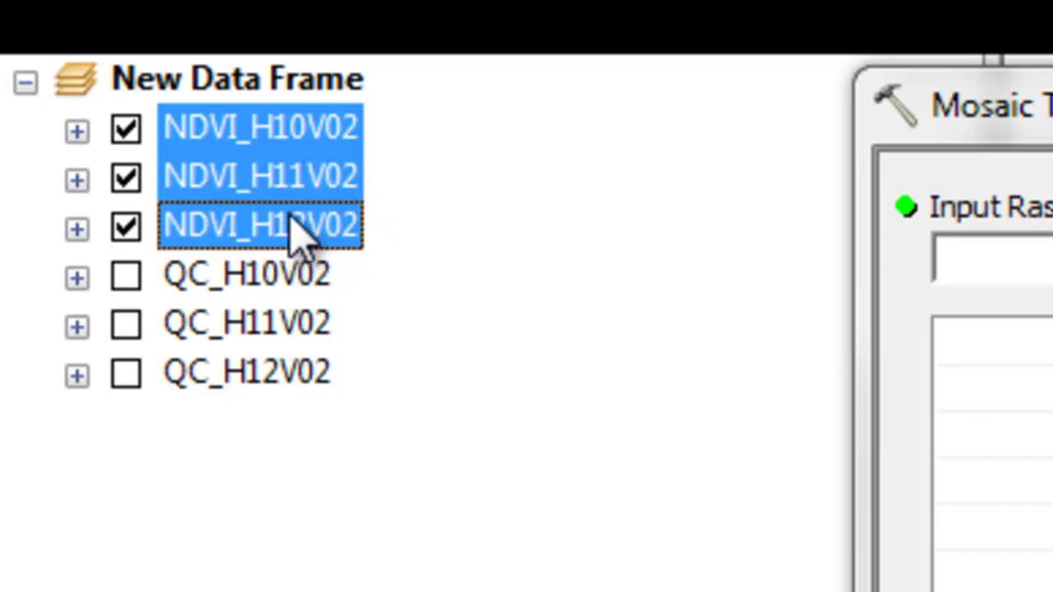
pyautogui.click(221, 128)
pyautogui.moveTo(220, 127); pyautogui.dragTo(252, 332)
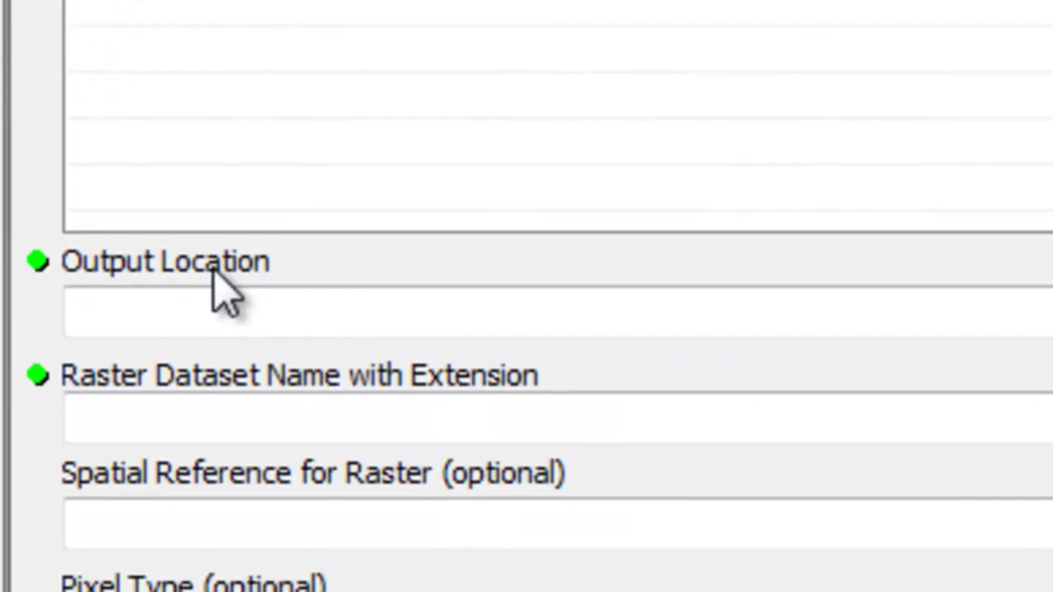
pyautogui.click(213, 311)
pyautogui.click(1045, 311)
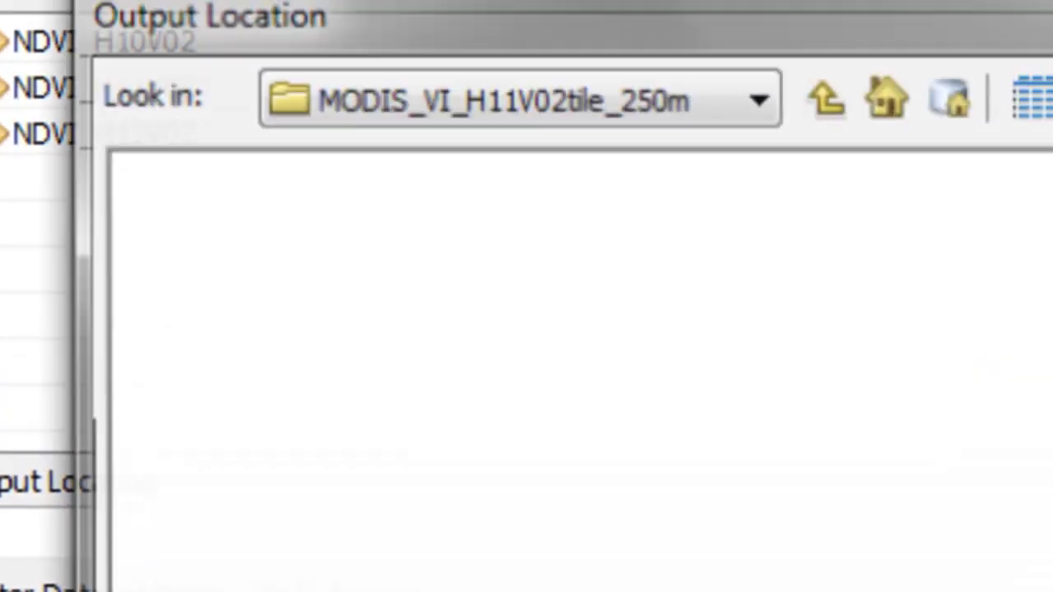
pyautogui.click(759, 101)
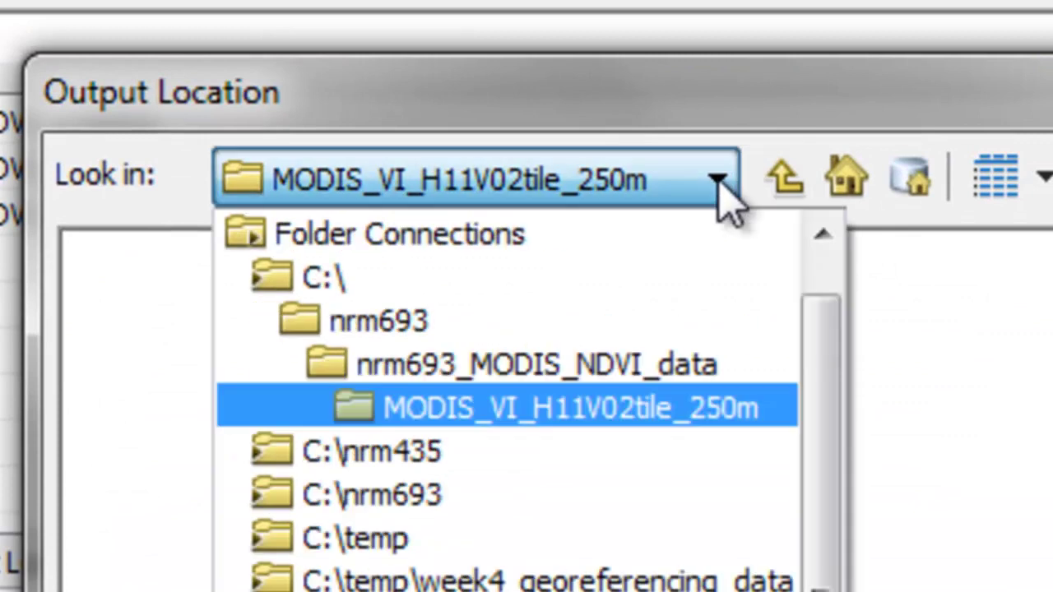
pyautogui.click(443, 498)
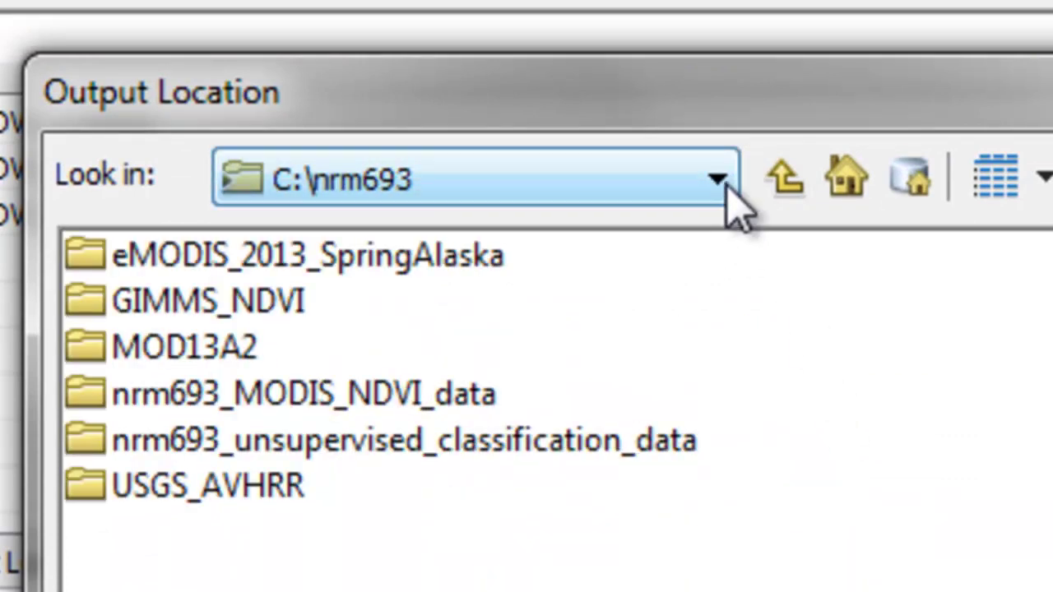
pyautogui.click(773, 186)
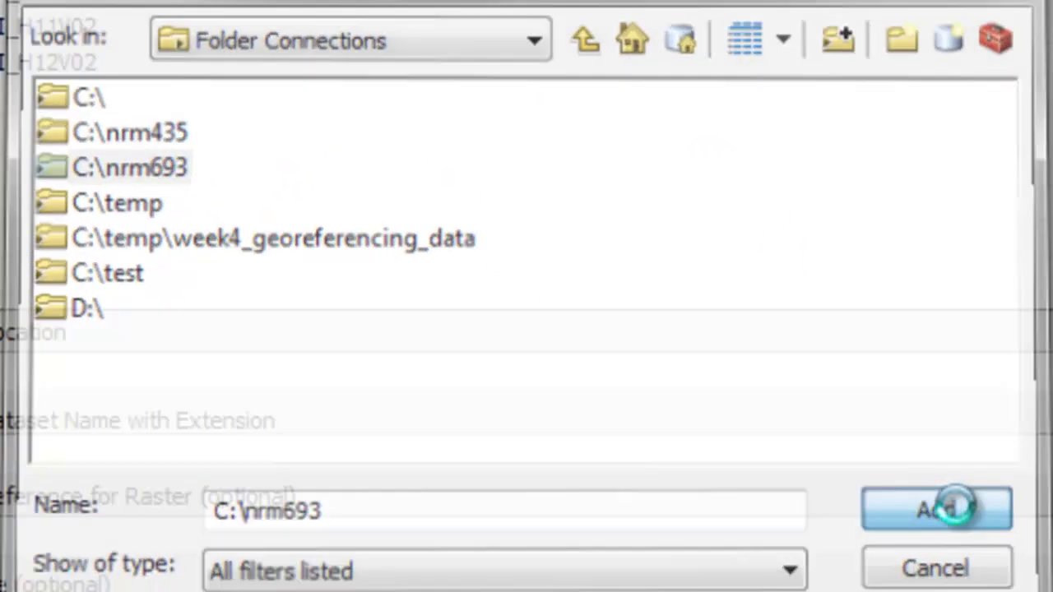
pyautogui.click(954, 572)
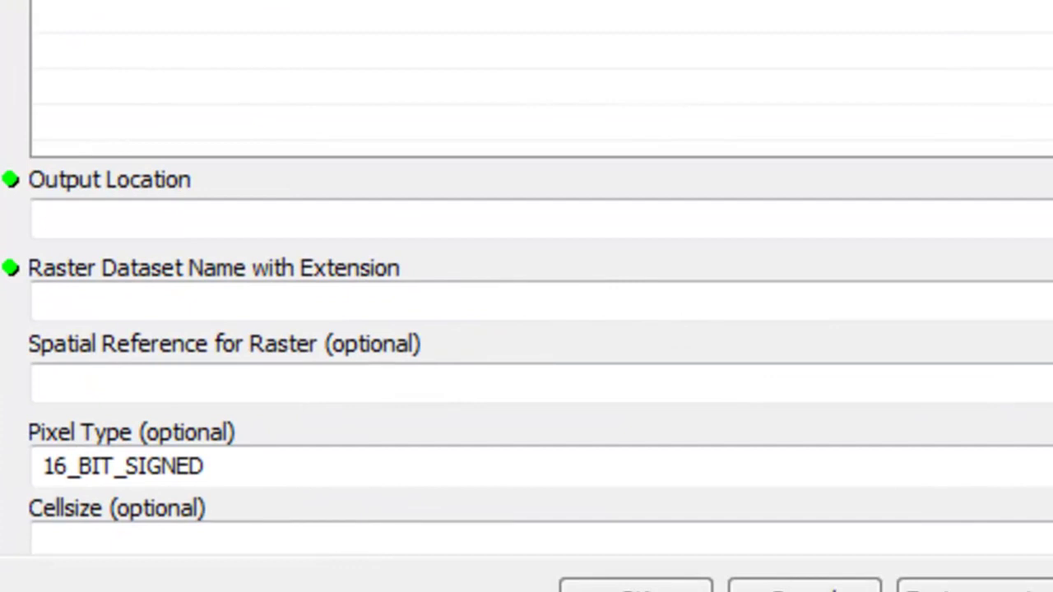
# Step: Name the output mosaic NDVI_MOSAIC_PERIOD161.TIF and fill in the number of bands
pyautogui.click(171, 300)
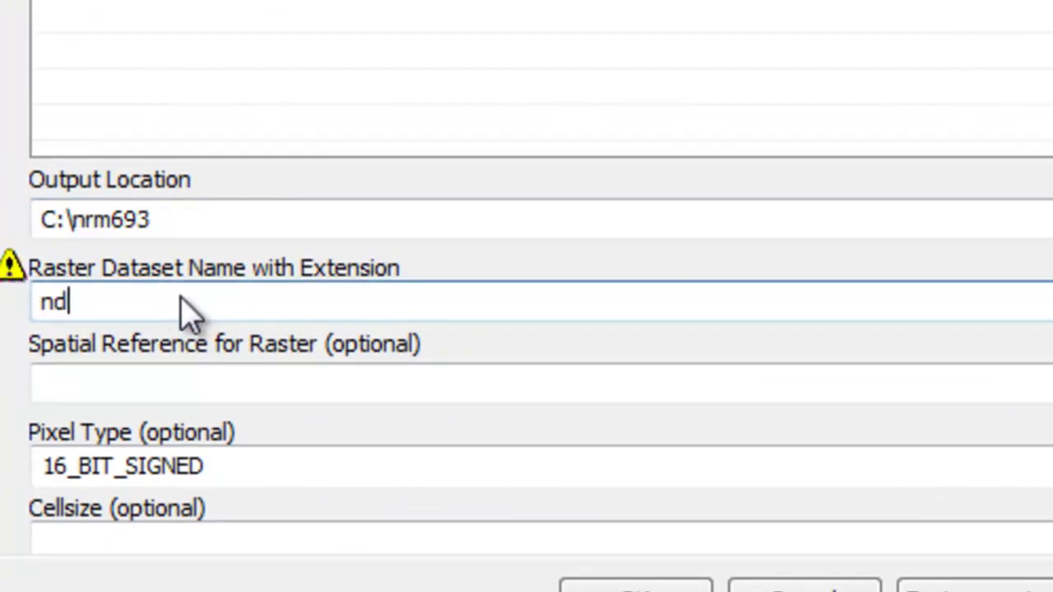
pyautogui.write('N')
pyautogui.write('DVI_MOSAIC_PERIOD161.TIF')
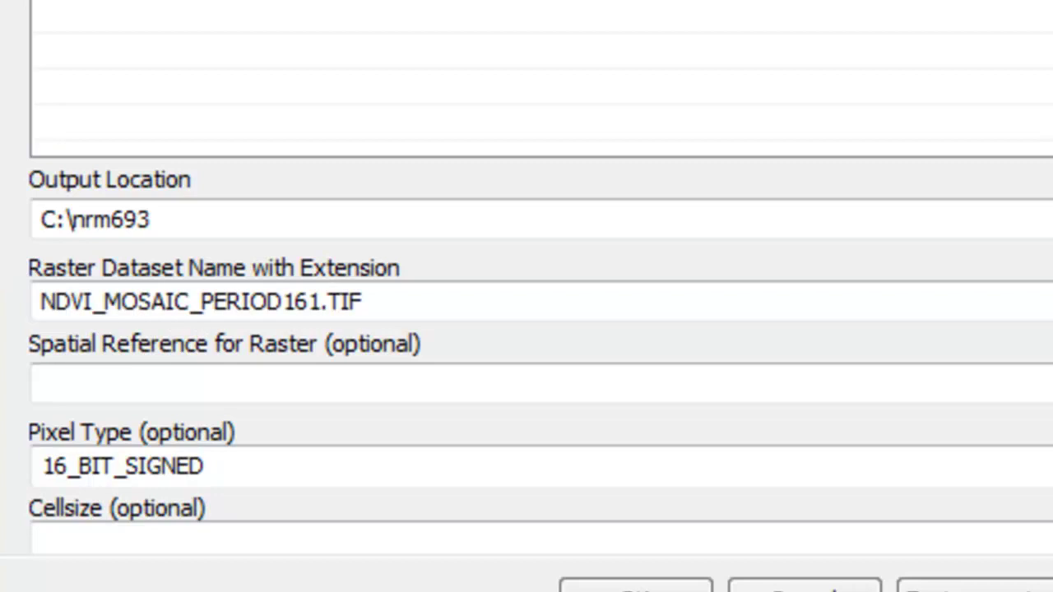
pyautogui.scroll(-3, 526, 296)
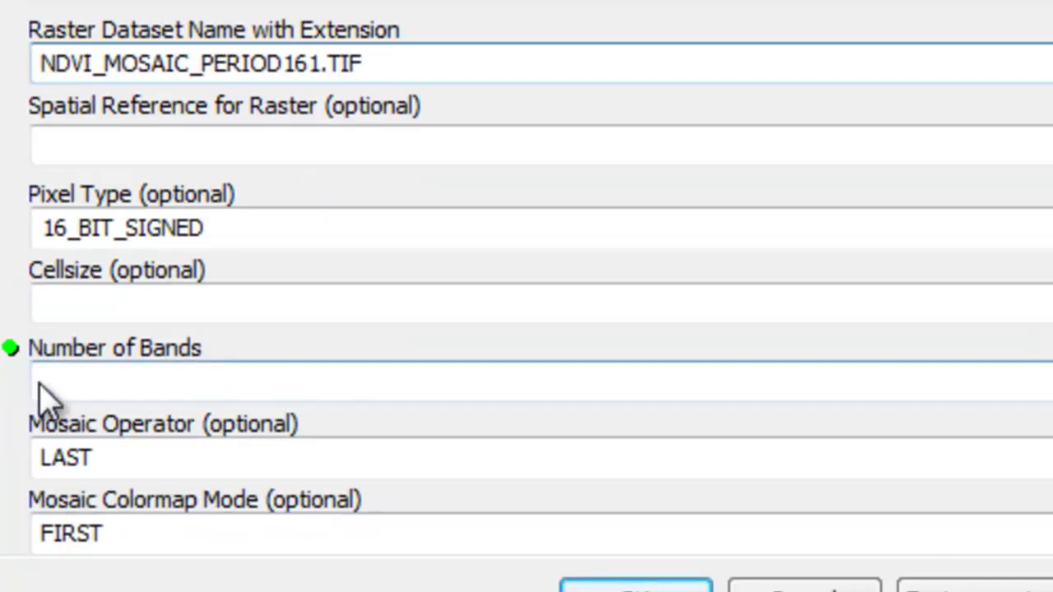
pyautogui.click(140, 383)
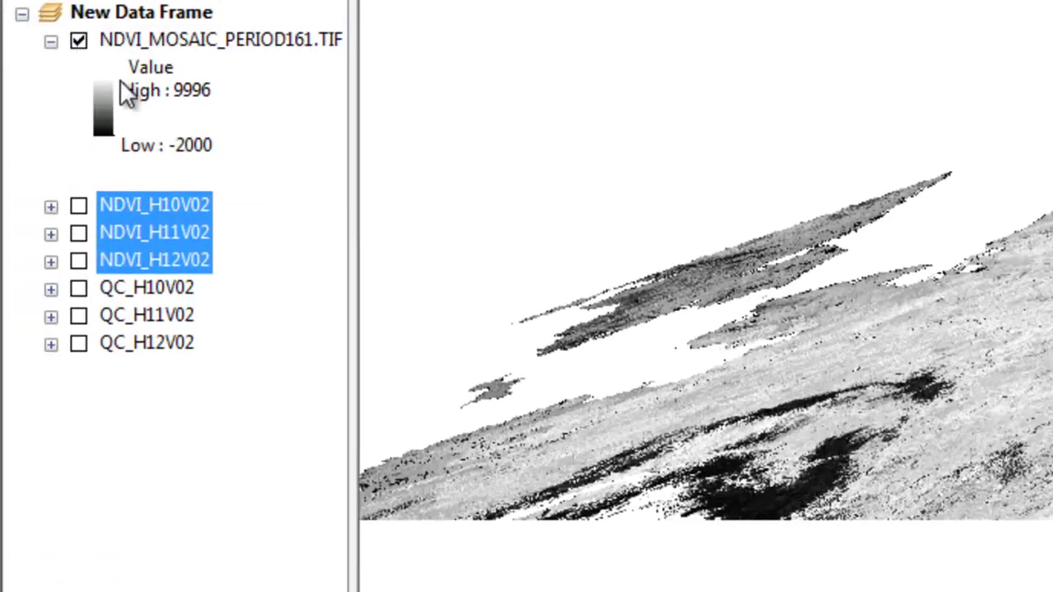
# Step: Remove the NDVI_H10V02, NDVI_H11V02 and NDVI_H12V02 tile layers from the map
pyautogui.rightClick(152, 205)
pyautogui.click(200, 254)
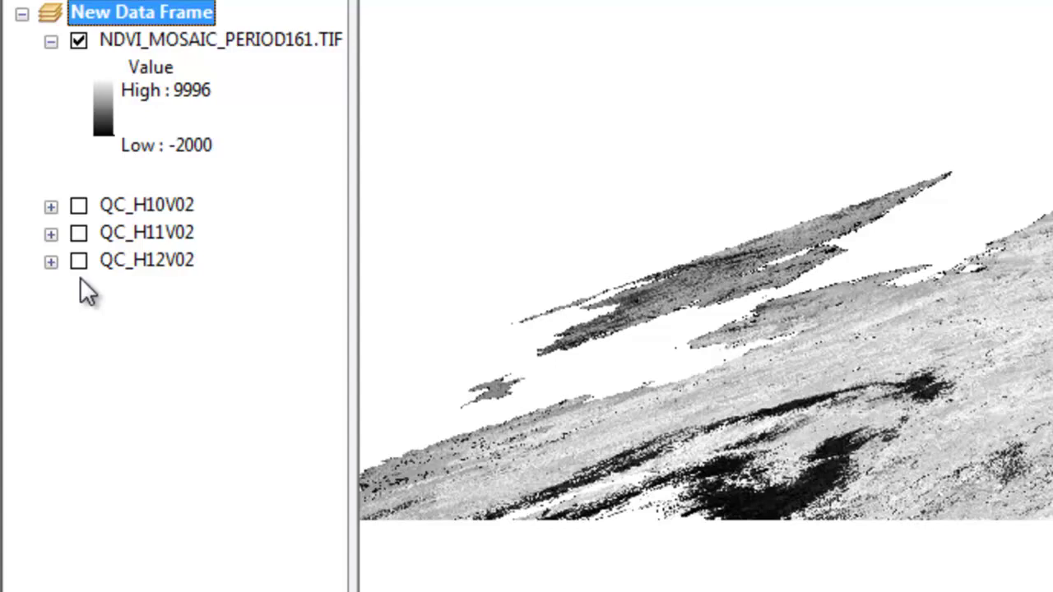
# Step: Check the QC_H12V02 layer's raster source information in its Layer Properties
pyautogui.rightClick(130, 256)
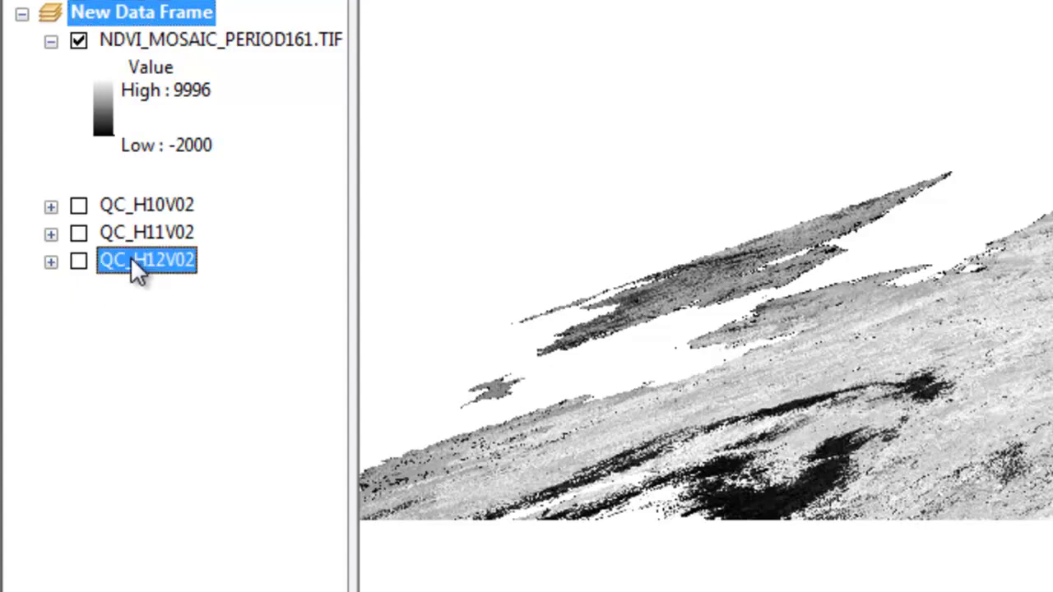
pyautogui.click(214, 588)
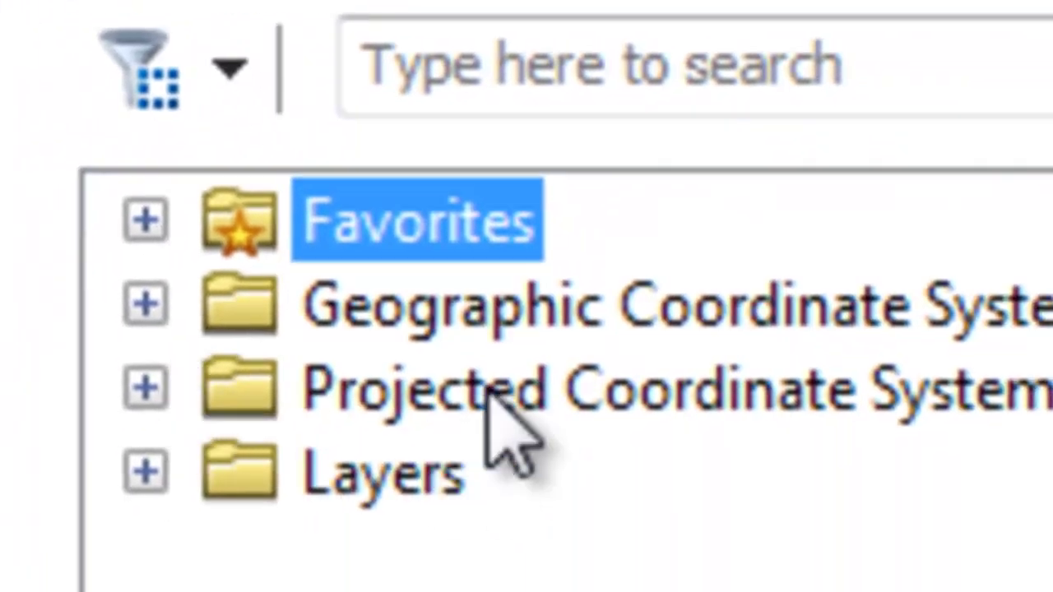
# Step: Set the output projection to North America's Alaska Albers Equal Area Conic and the cell size to 250
pyautogui.click(144, 388)
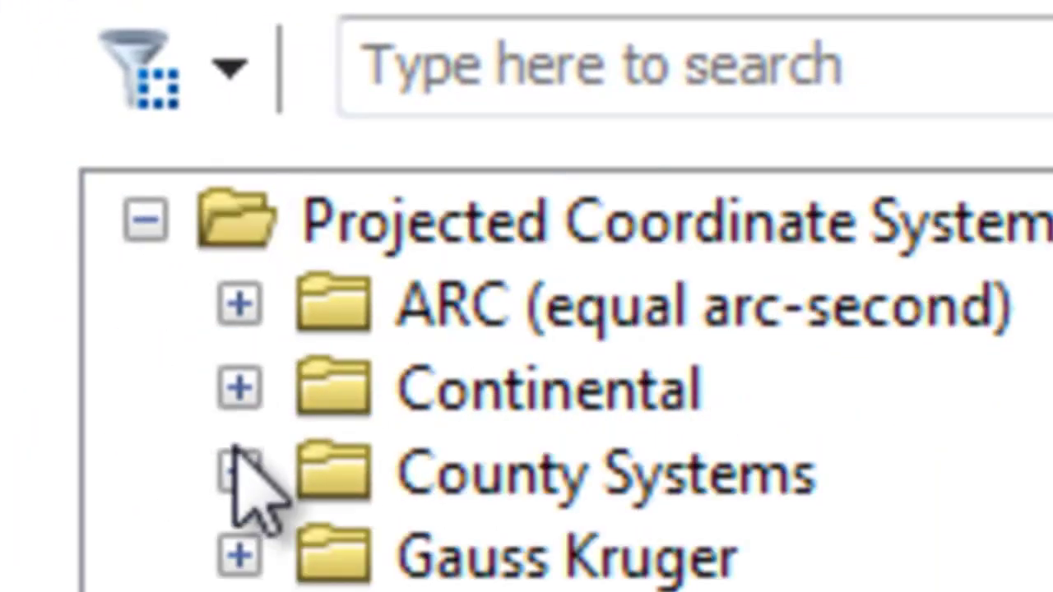
pyautogui.click(246, 392)
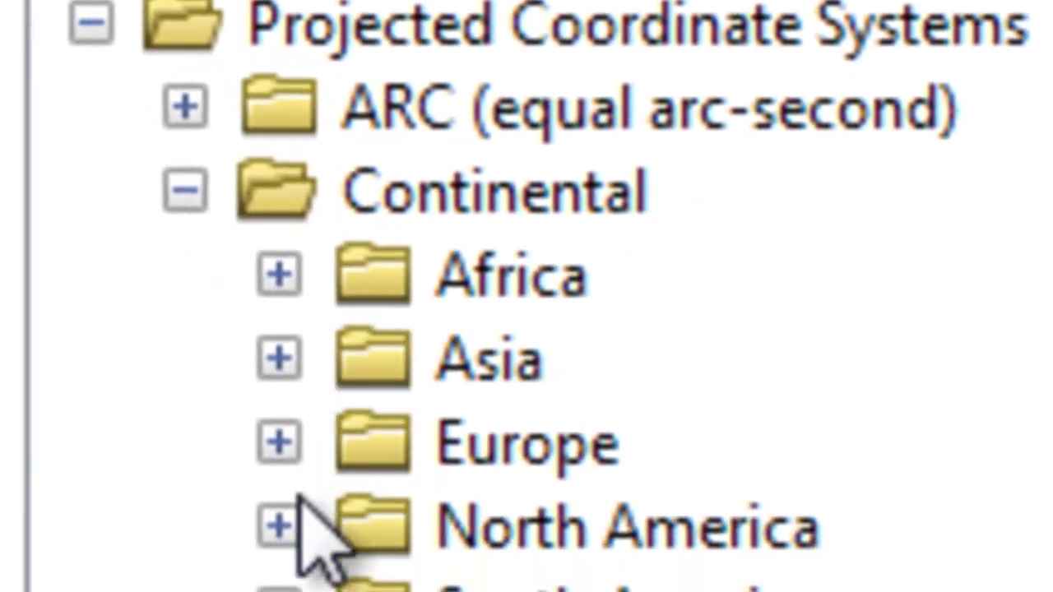
pyautogui.click(280, 529)
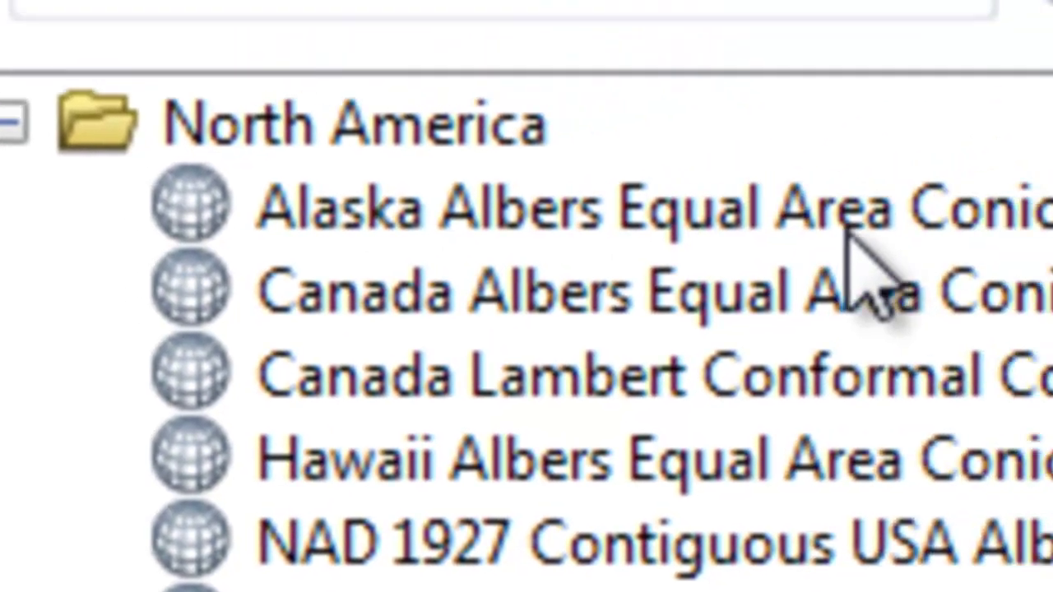
pyautogui.click(847, 232)
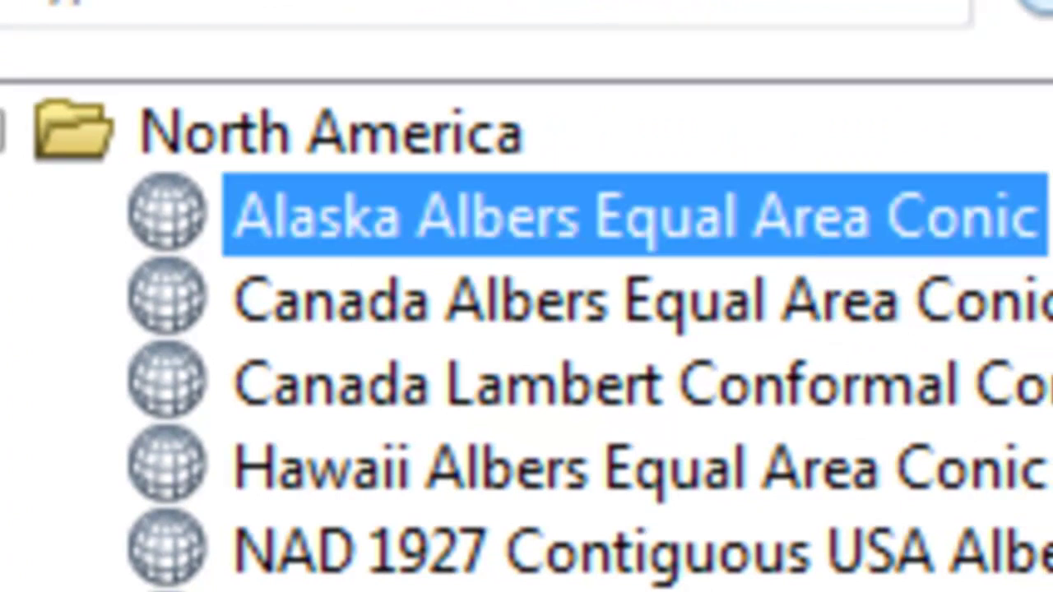
pyautogui.press('Return')
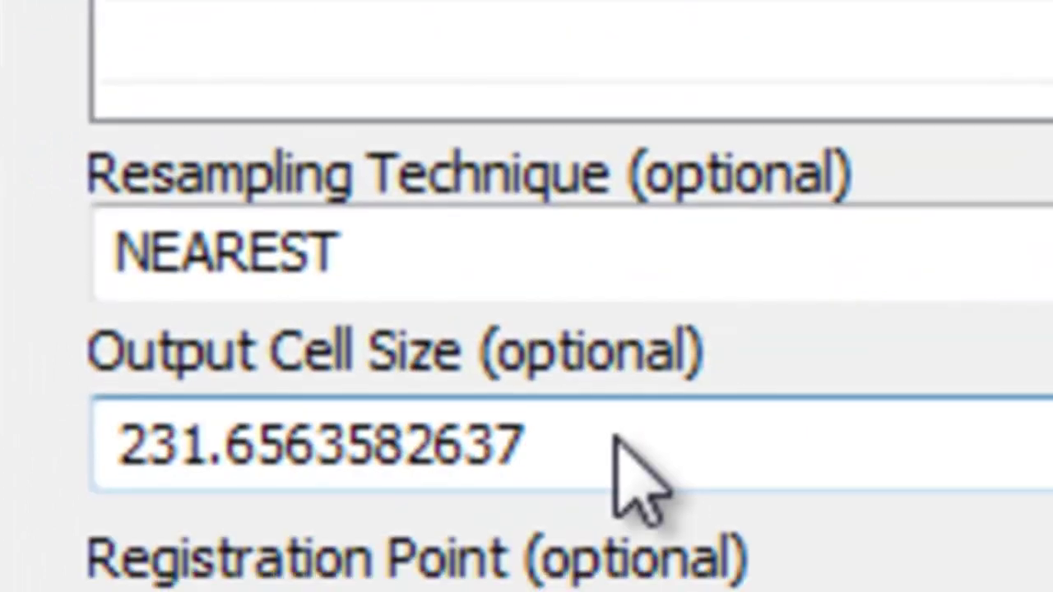
pyautogui.moveTo(617, 438); pyautogui.dragTo(47, 430)
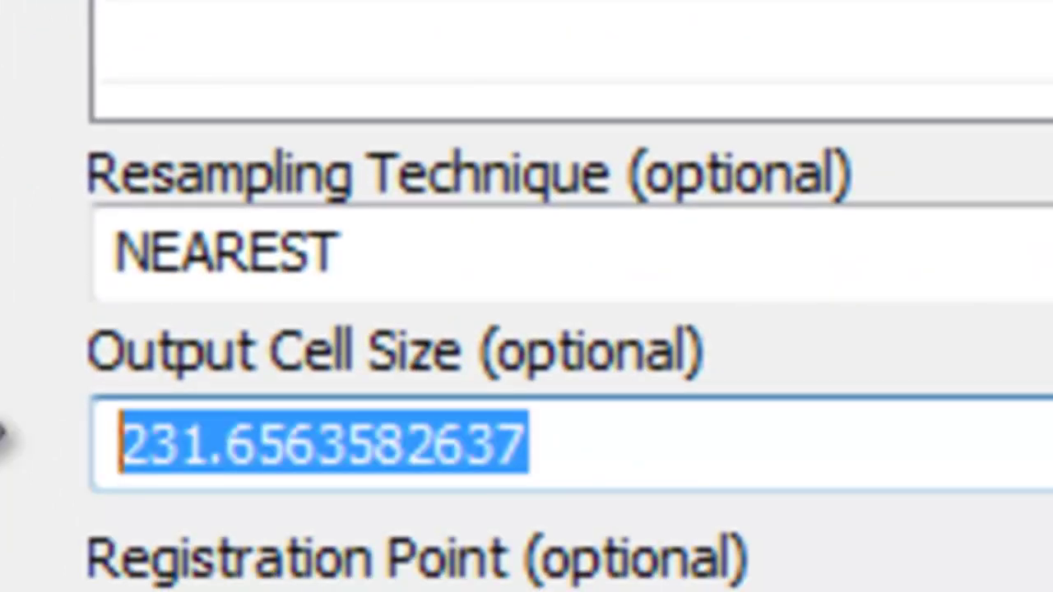
pyautogui.write('250')
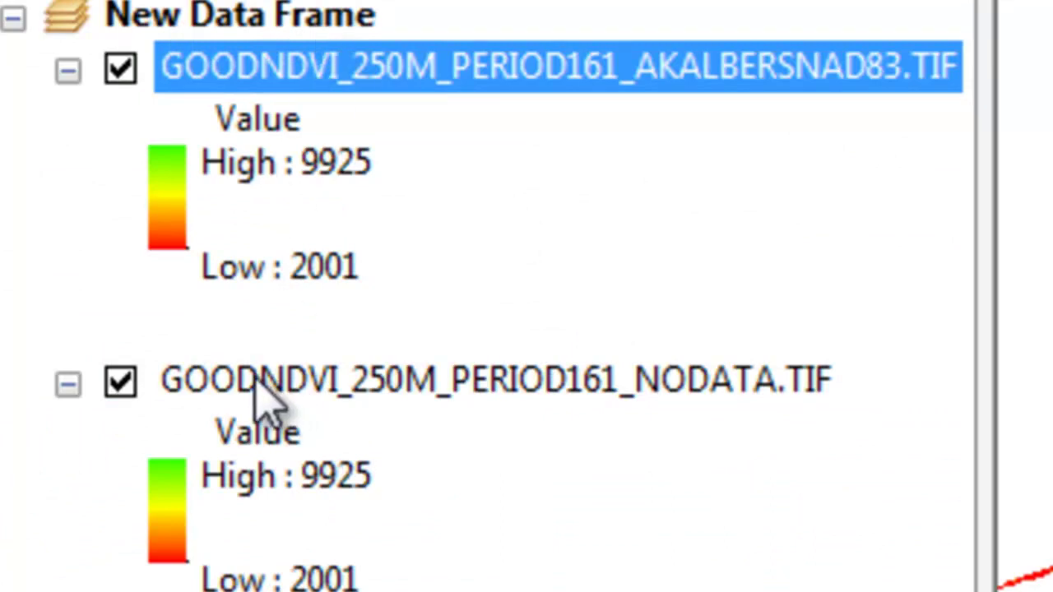
# Step: Insert a new data frame named AK ALBERS NAD83 FRAME
pyautogui.click(568, 0)
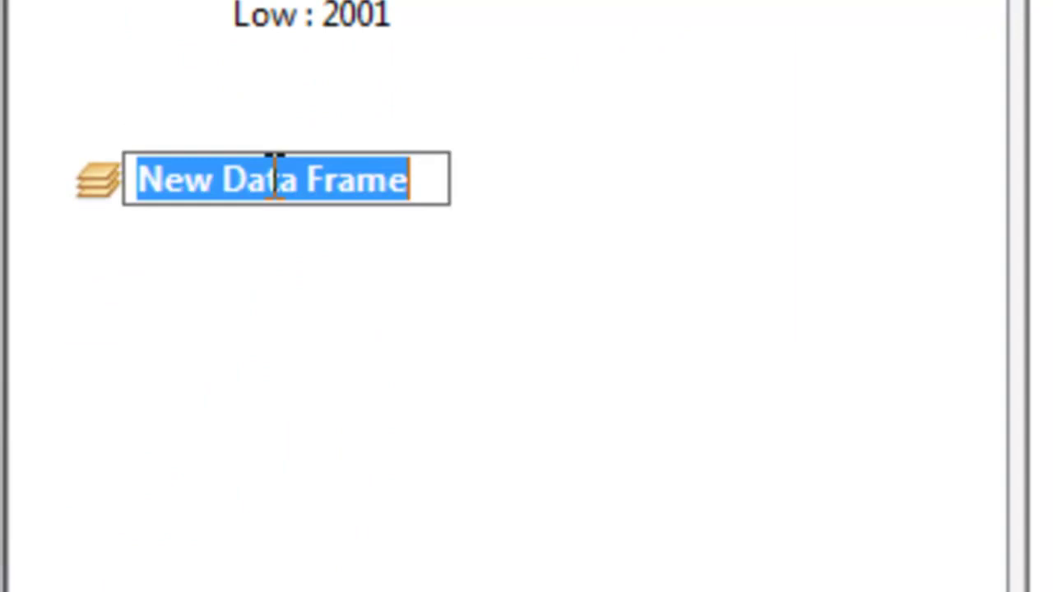
pyautogui.write('AK ALBERS NAD83 FRAME')
pyautogui.press('Return')
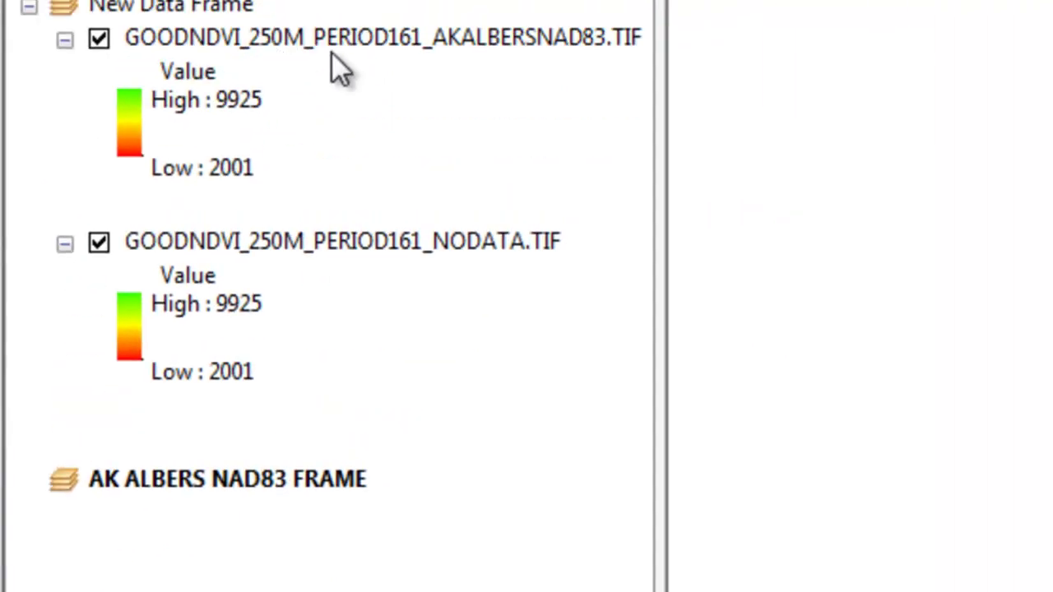
# Step: Copy the projected GOODNDVI layer into the new frame and remove the old data frame
pyautogui.rightClick(477, 48)
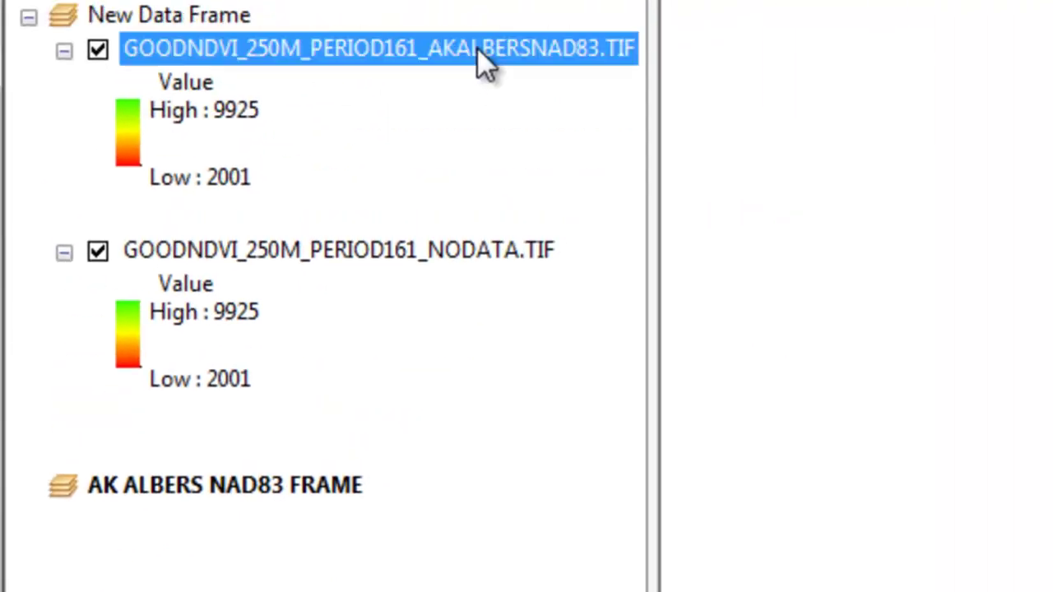
pyautogui.click(497, 71)
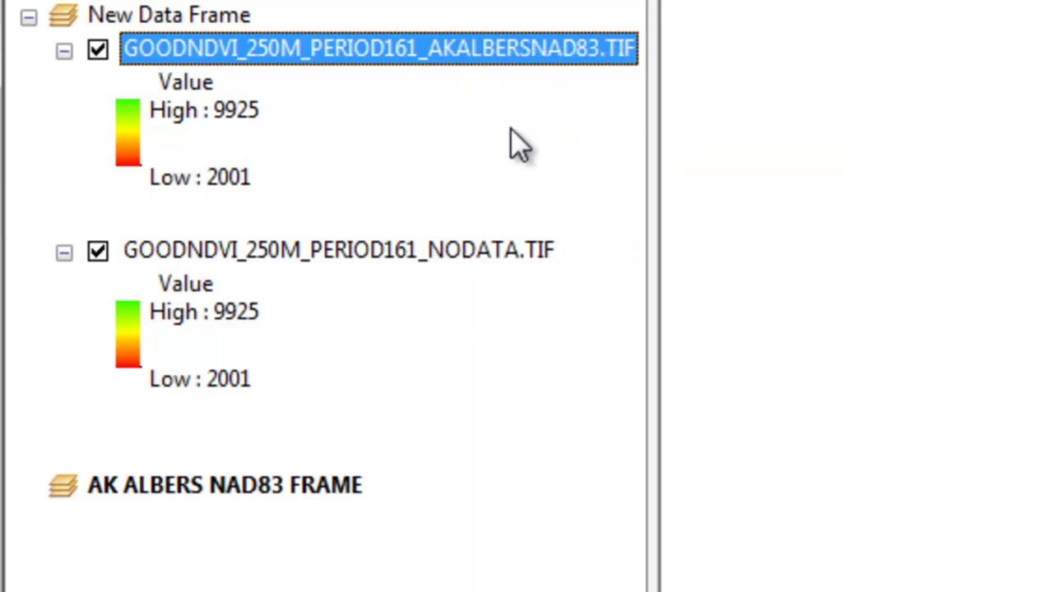
pyautogui.rightClick(196, 485)
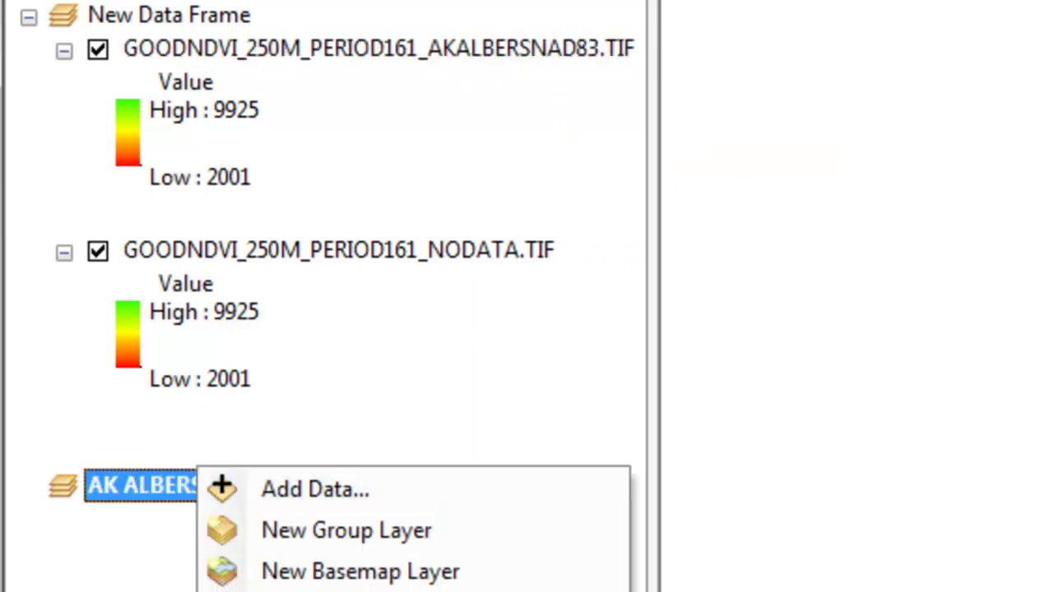
pyautogui.click(271, 586)
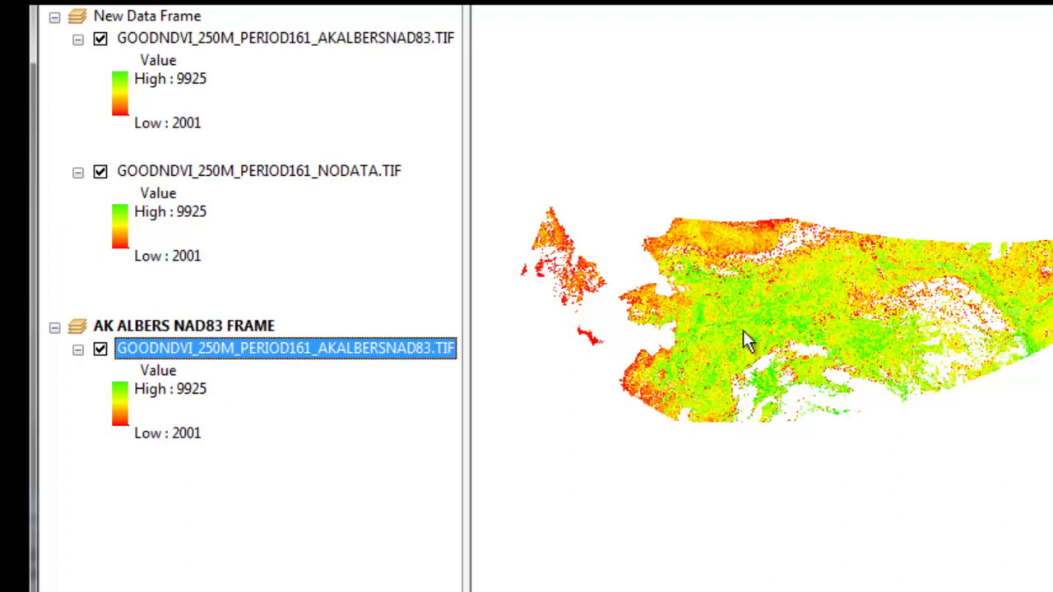
pyautogui.rightClick(170, 18)
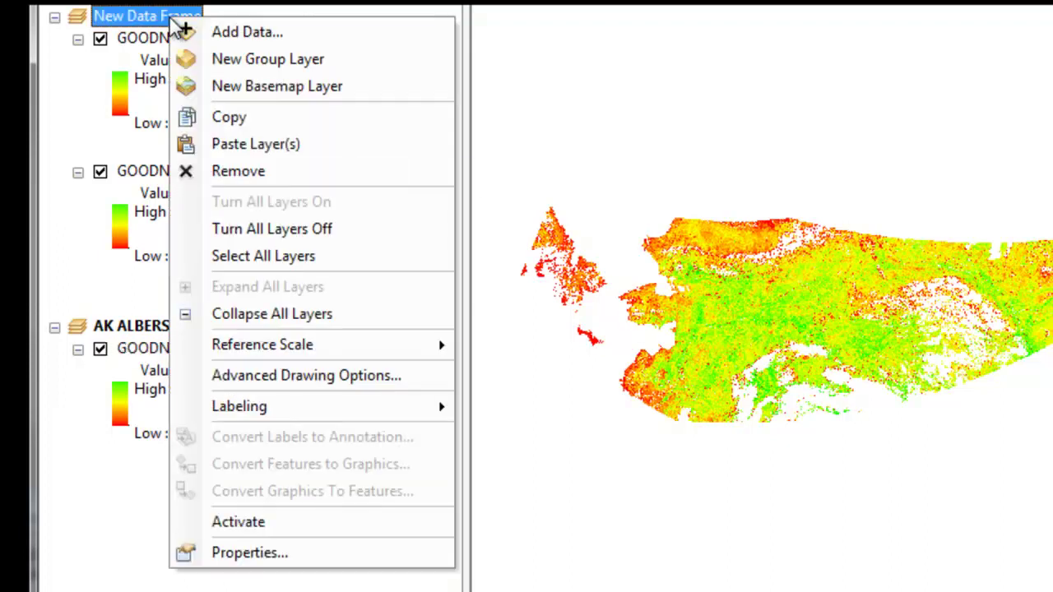
pyautogui.click(228, 172)
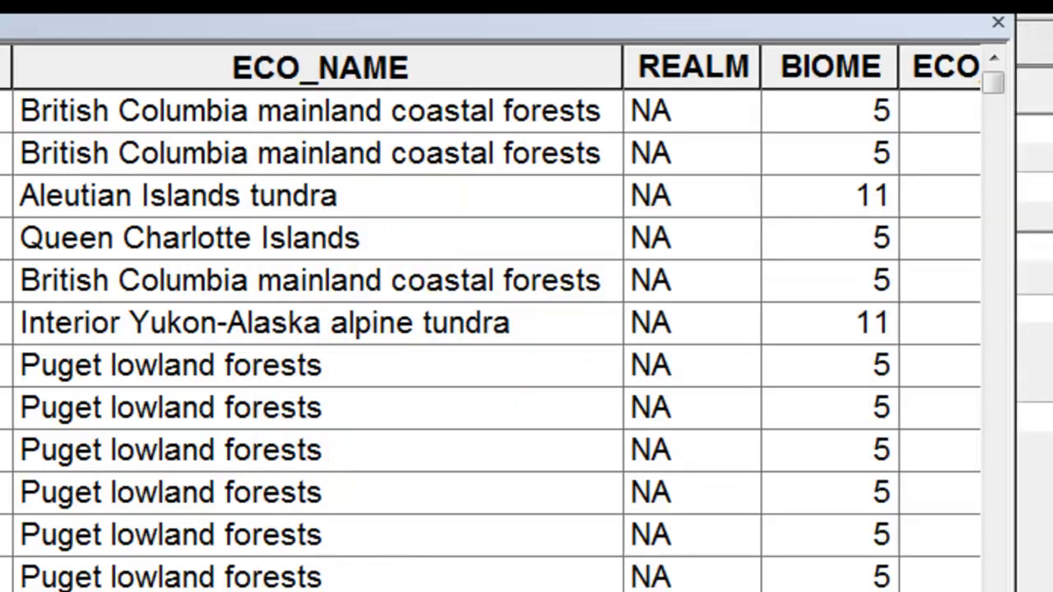
# Step: Scroll the ecoregion attribute table to review ECO_NAME entries such as Arctic coastal tundra
pyautogui.scroll(-3, 493, 329)
pyautogui.scroll(-1, 493, 329)
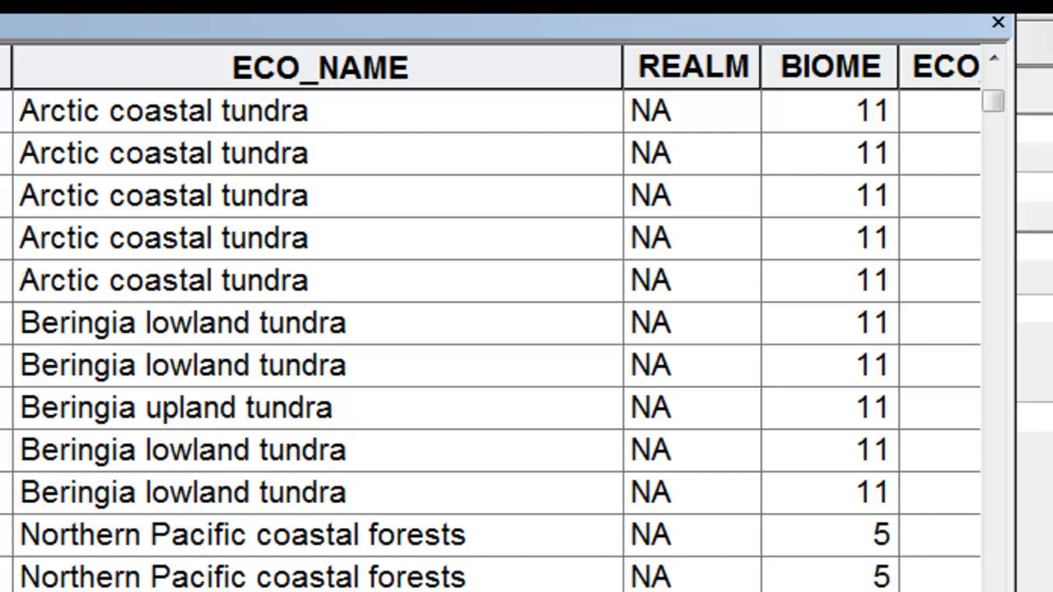
pyautogui.click(1042, 46)
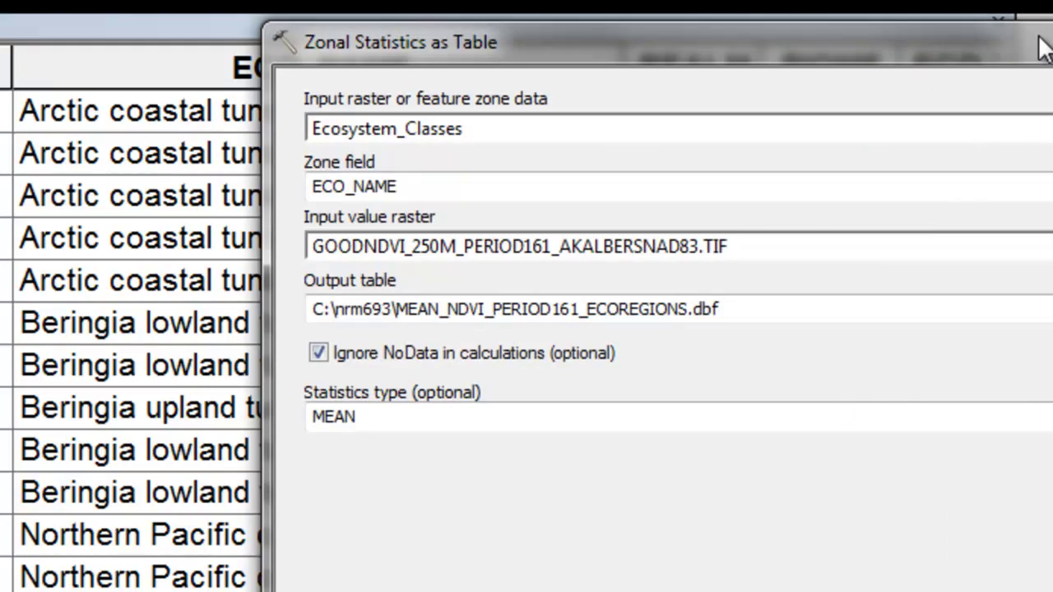